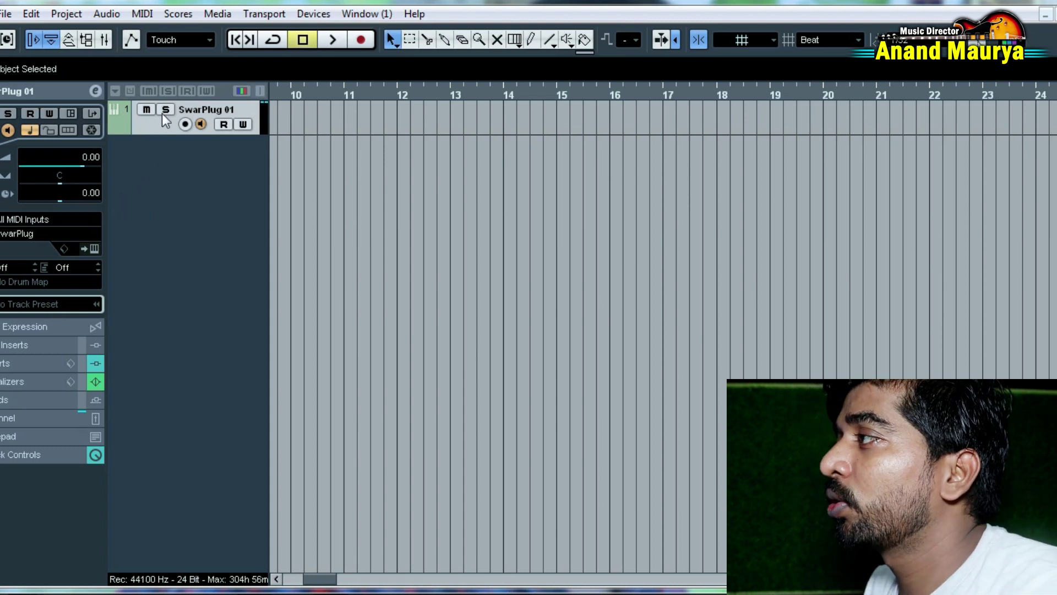
Step: Open the channel settings of the SwarPlug 01 track beside the track list and turn on the track's monitoring
click(206, 123)
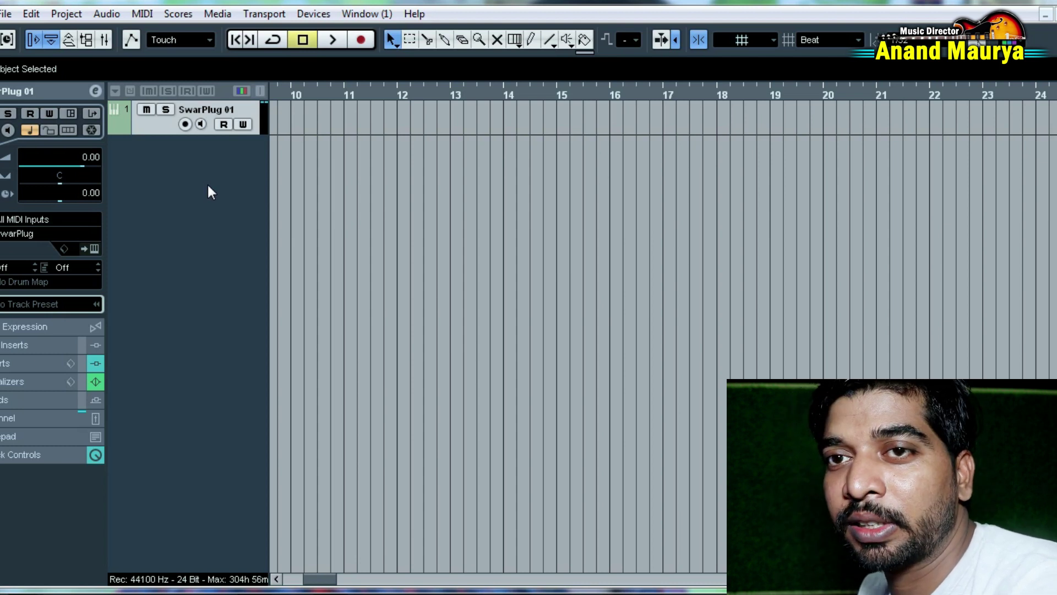
click(97, 92)
drag(554, 111, 461, 108)
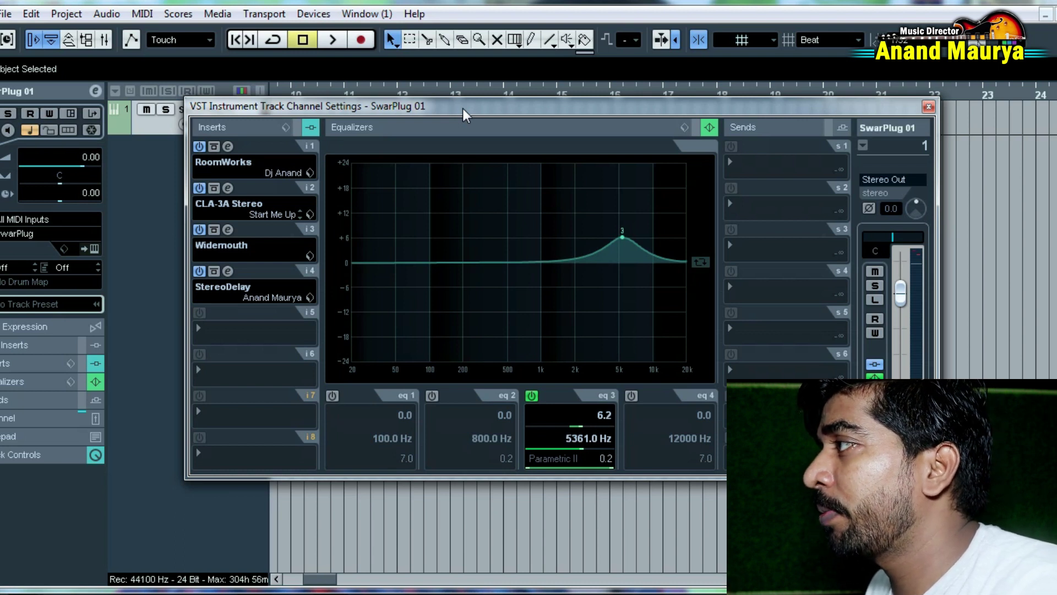
drag(462, 108, 602, 109)
click(199, 123)
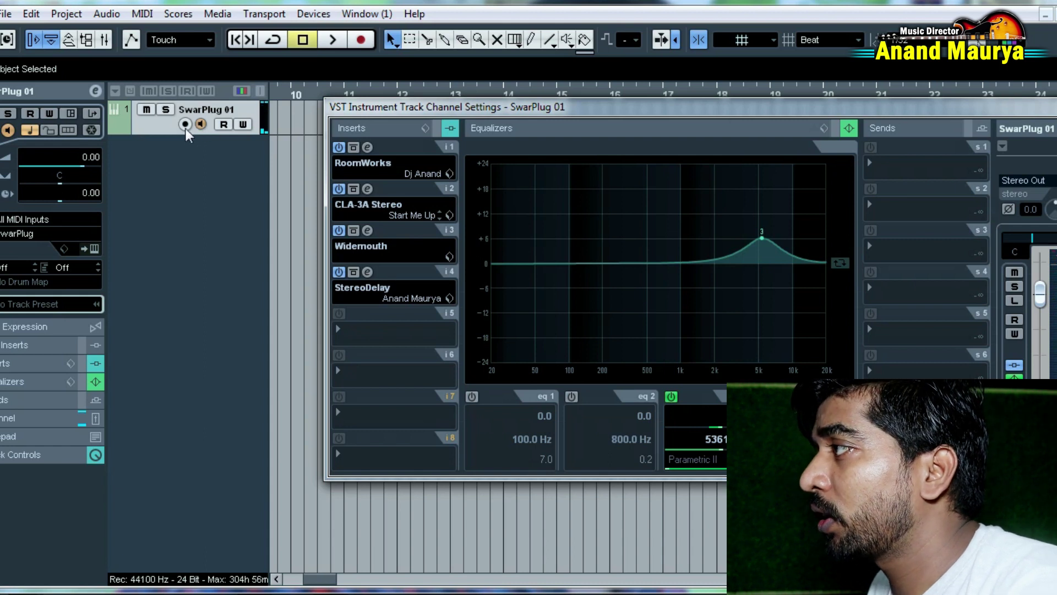
Step: Bypass all inserts and the equalizer of the SwarPlug 01 channel to audition its dry sound
click(437, 128)
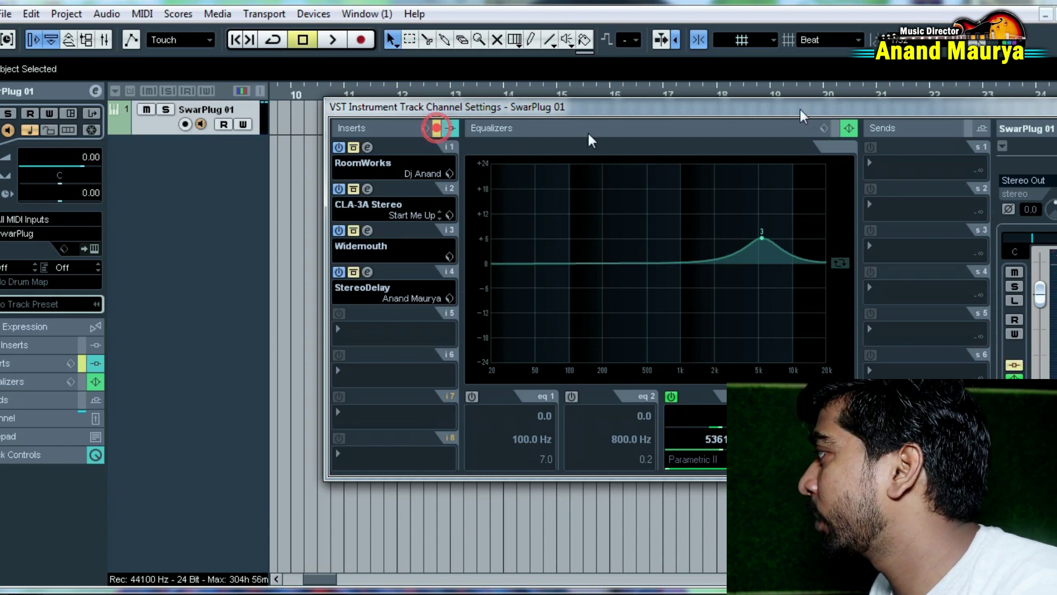
click(835, 127)
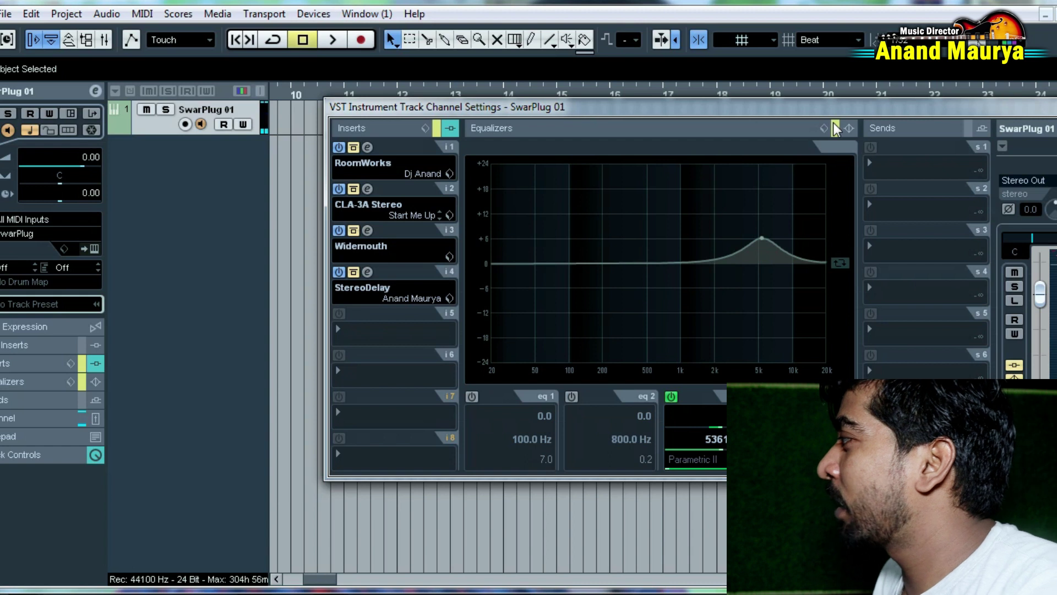
Step: Reactivate RoomWorks, CLA-3A Stereo, Widemouth, StereoDelay and the equalizer one after another to hear each one's effect
click(354, 148)
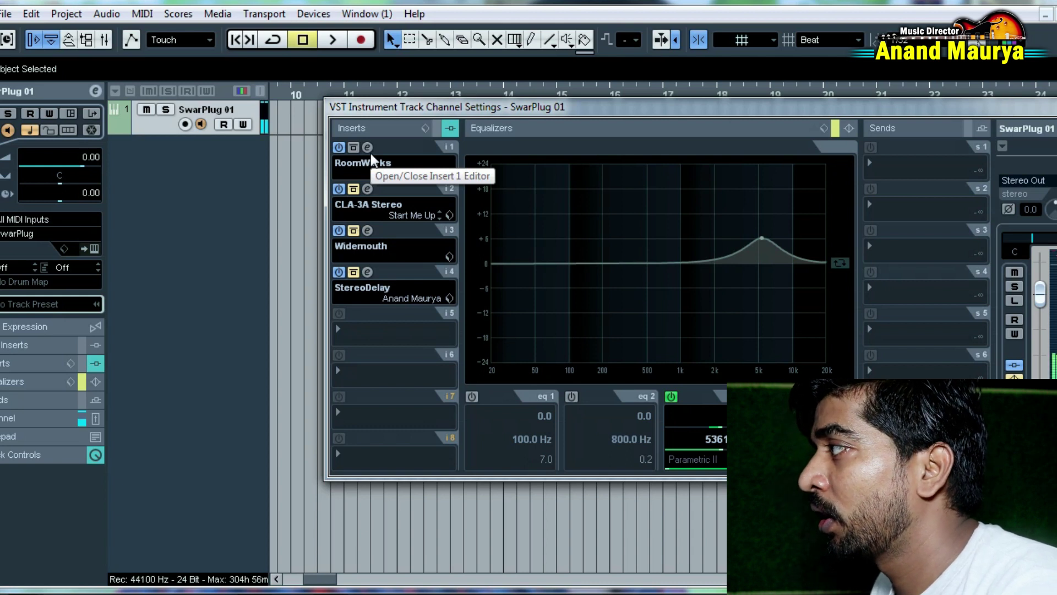
click(339, 147)
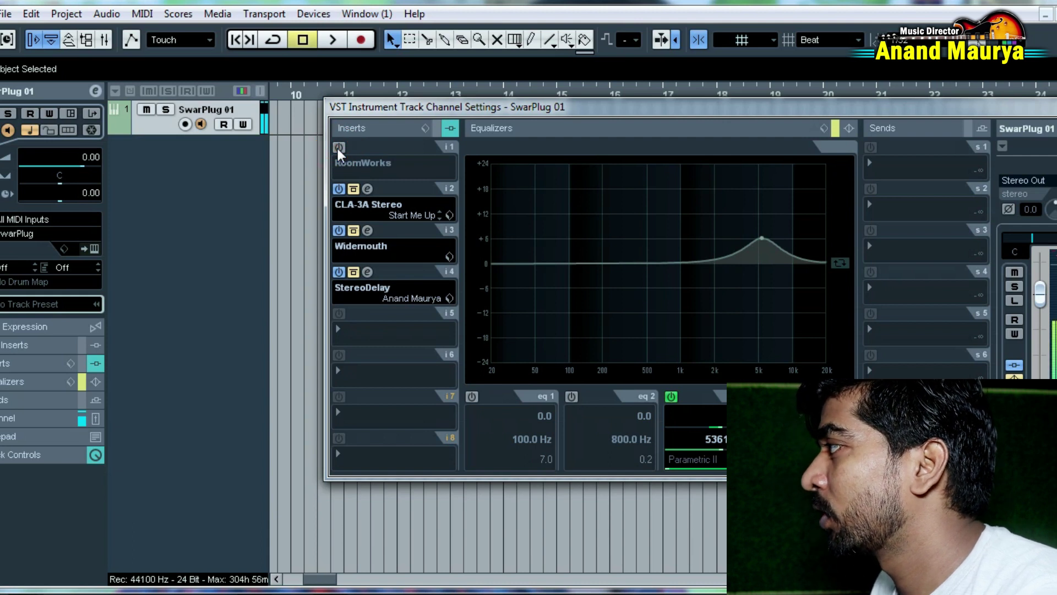
click(338, 147)
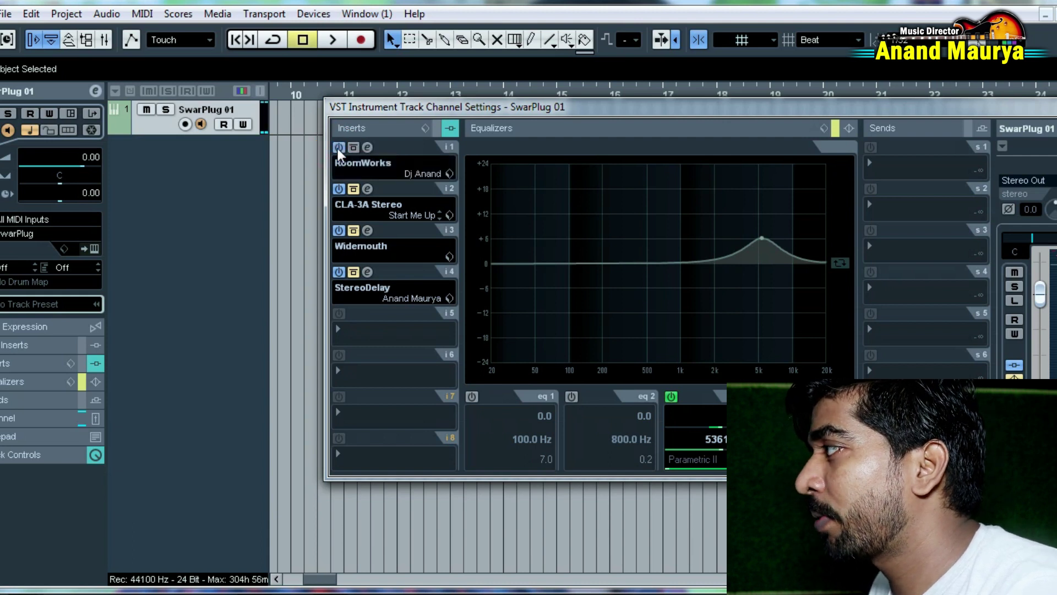
click(366, 189)
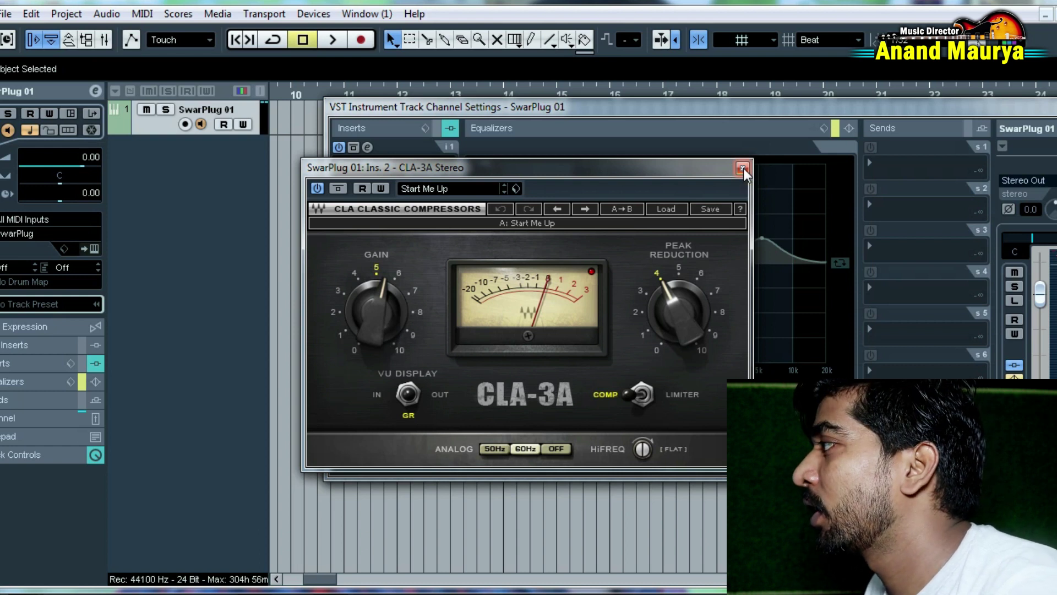
click(742, 168)
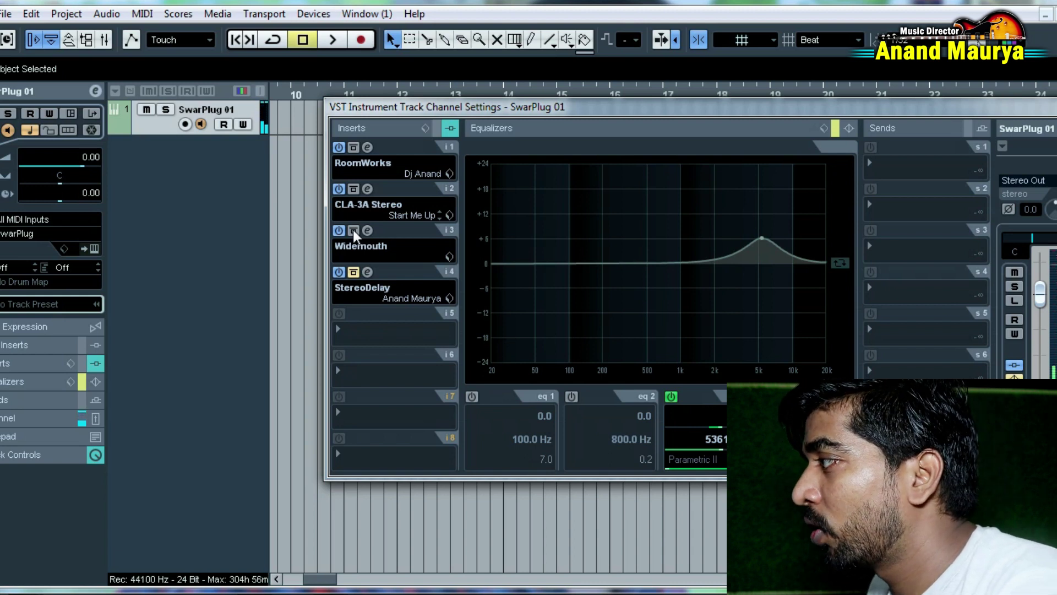
click(353, 272)
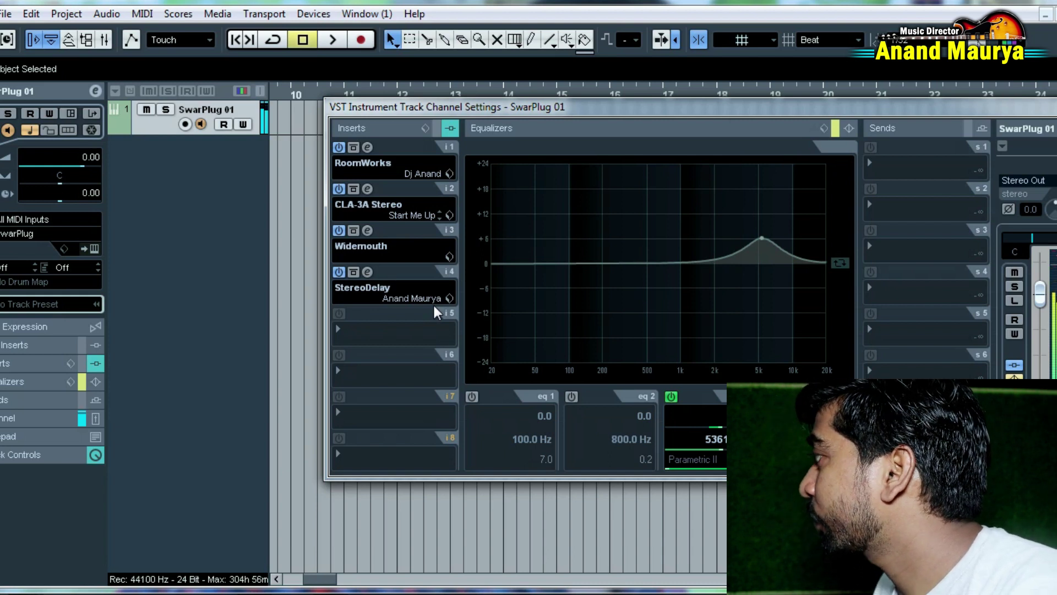
click(834, 128)
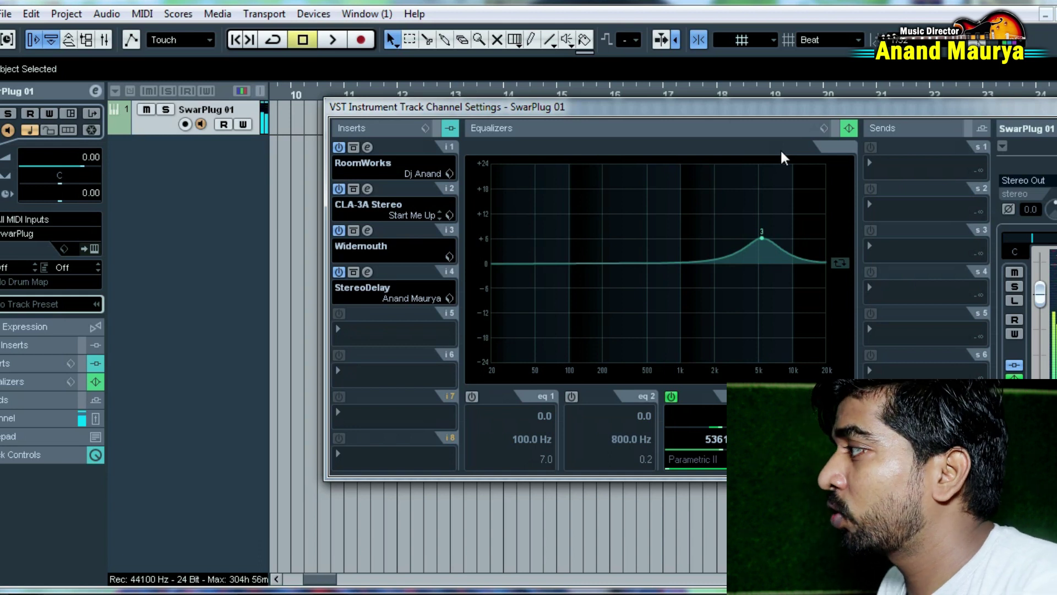
Step: Load the Benjo preset for the SwarPlug 01 channel's inserts
click(425, 127)
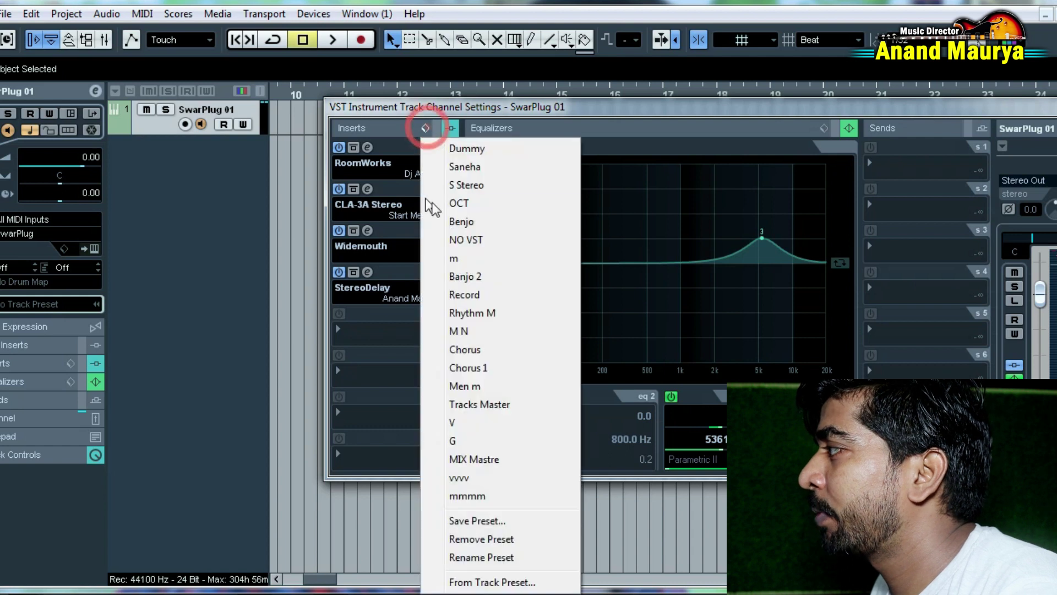
click(480, 223)
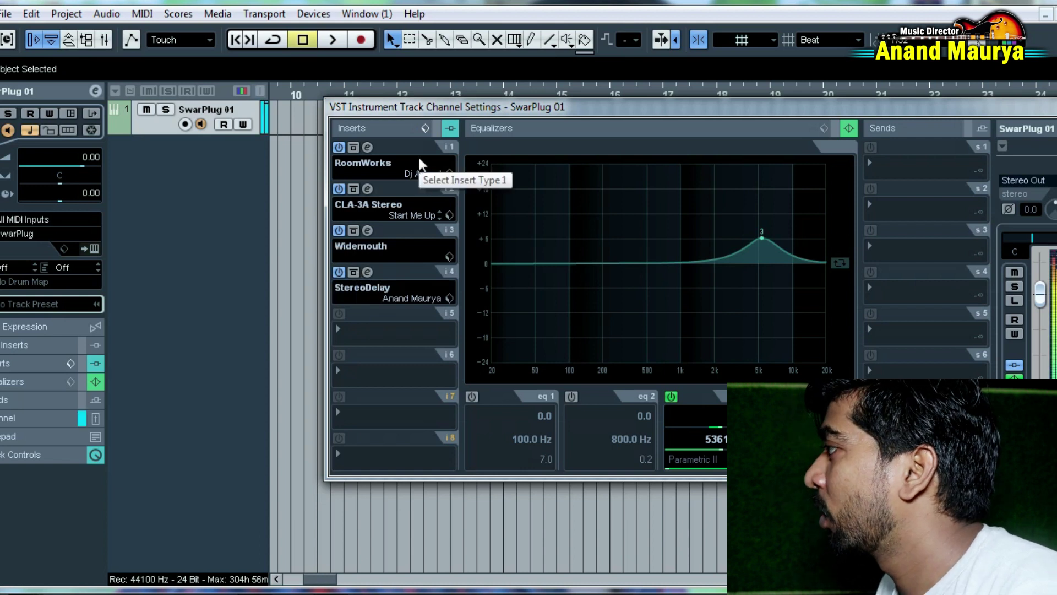
click(425, 129)
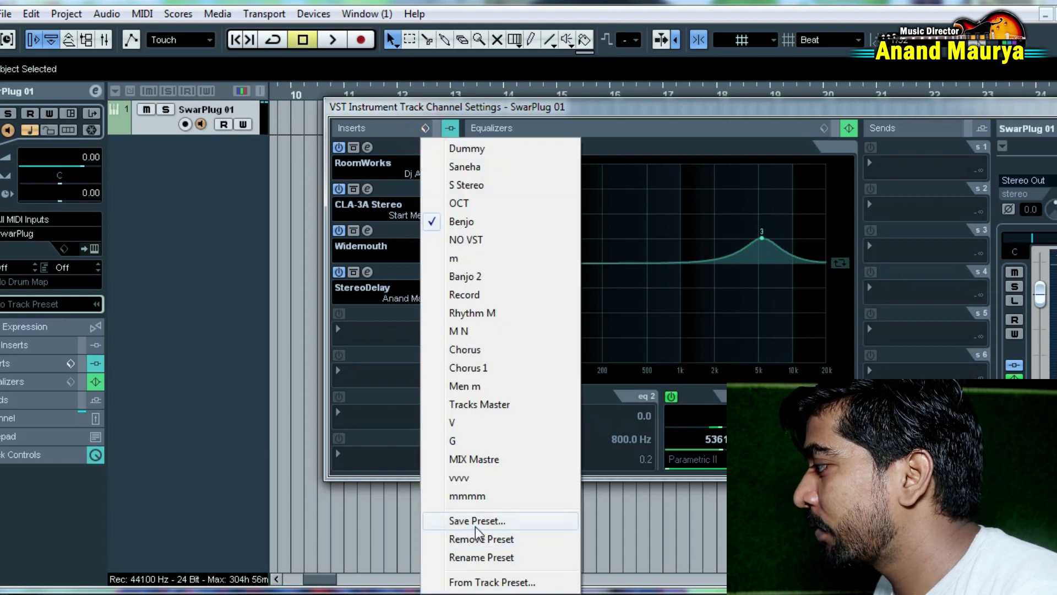
click(823, 127)
Step: Try the Benjo preset on the SwarPlug 01 channel's equalizer
click(821, 130)
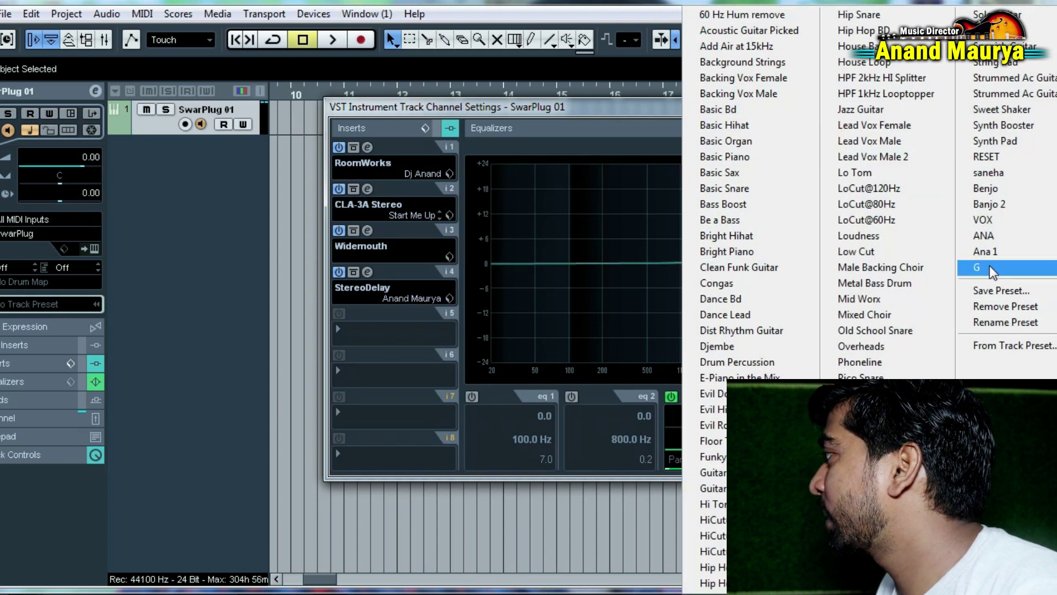
click(985, 188)
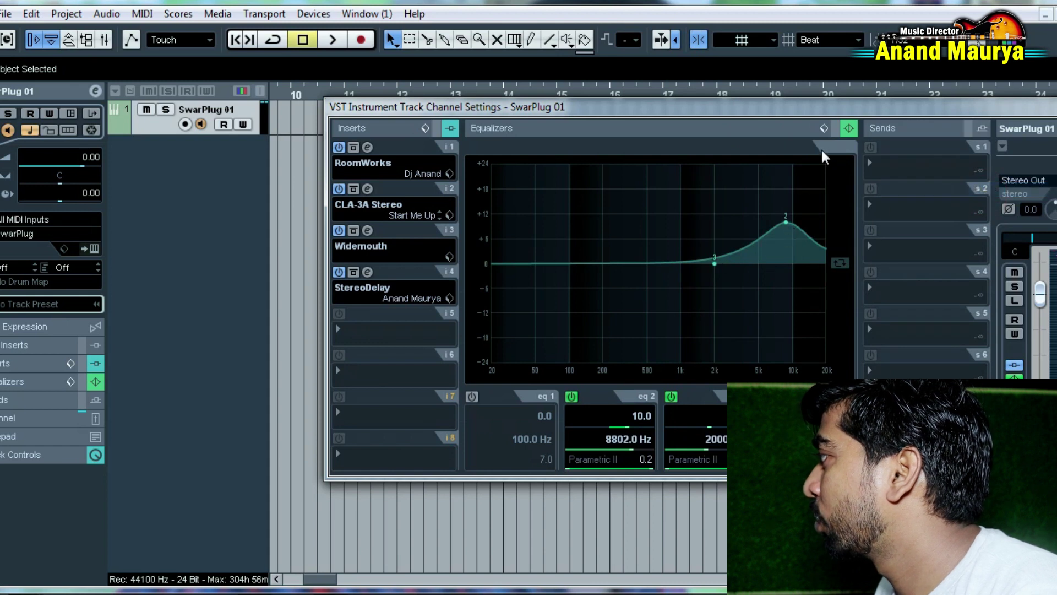
click(824, 129)
click(682, 114)
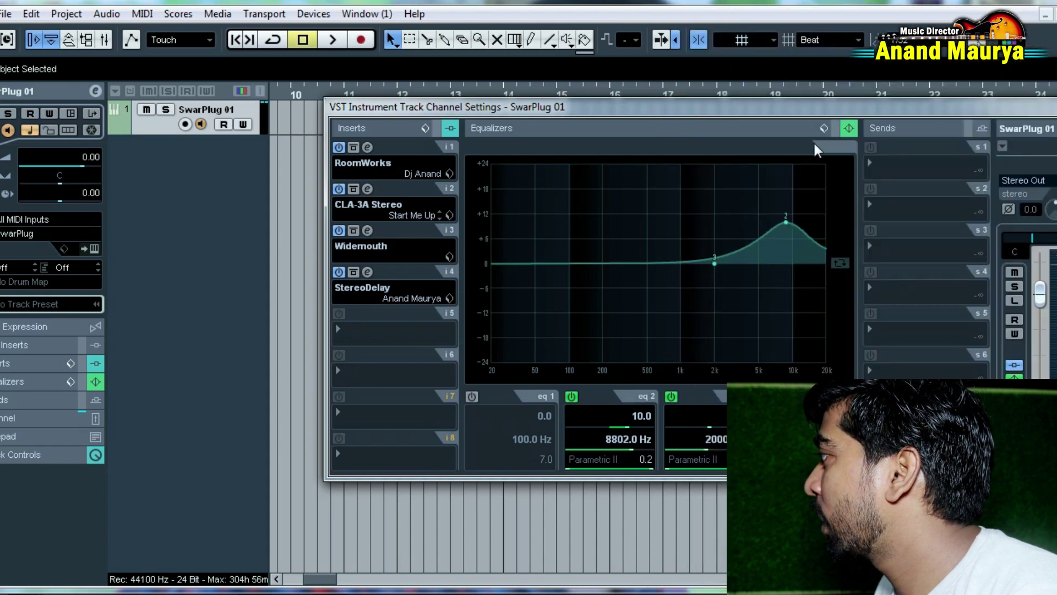
Step: Load the Banjo 2 preset for the SwarPlug 01 channel's equalizer
click(824, 129)
click(986, 205)
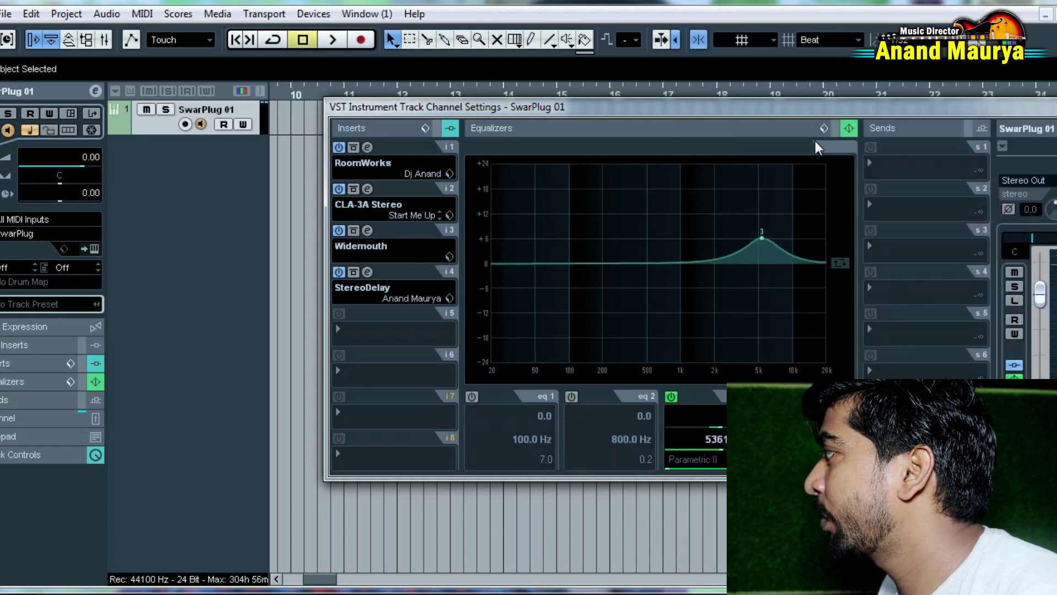
click(778, 120)
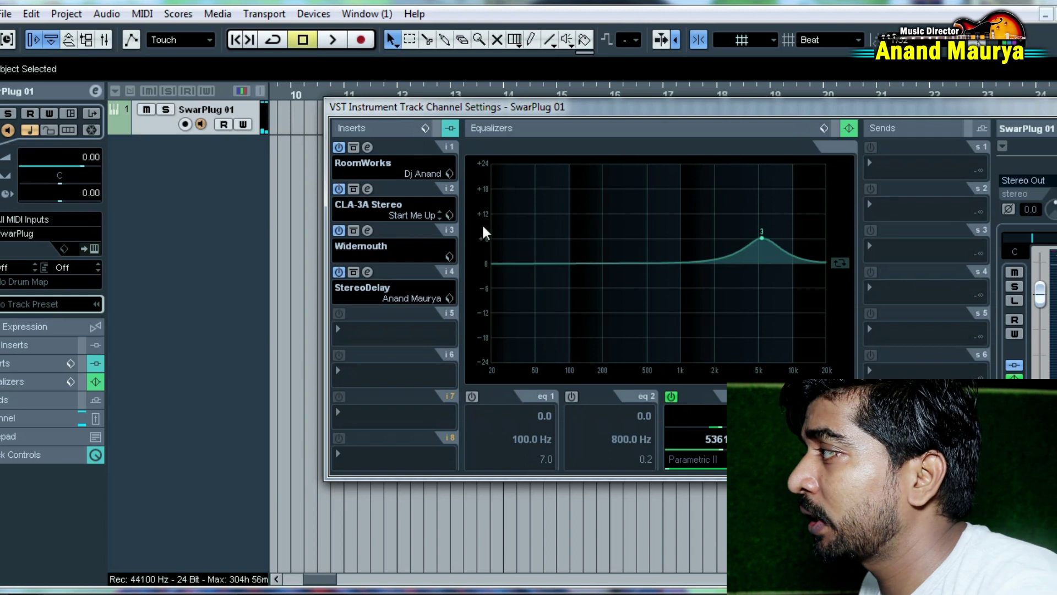
Step: Examine the RoomWorks reverb settings and the CLA-3A Stereo compressor settings in their editors
click(367, 147)
drag(406, 179, 376, 189)
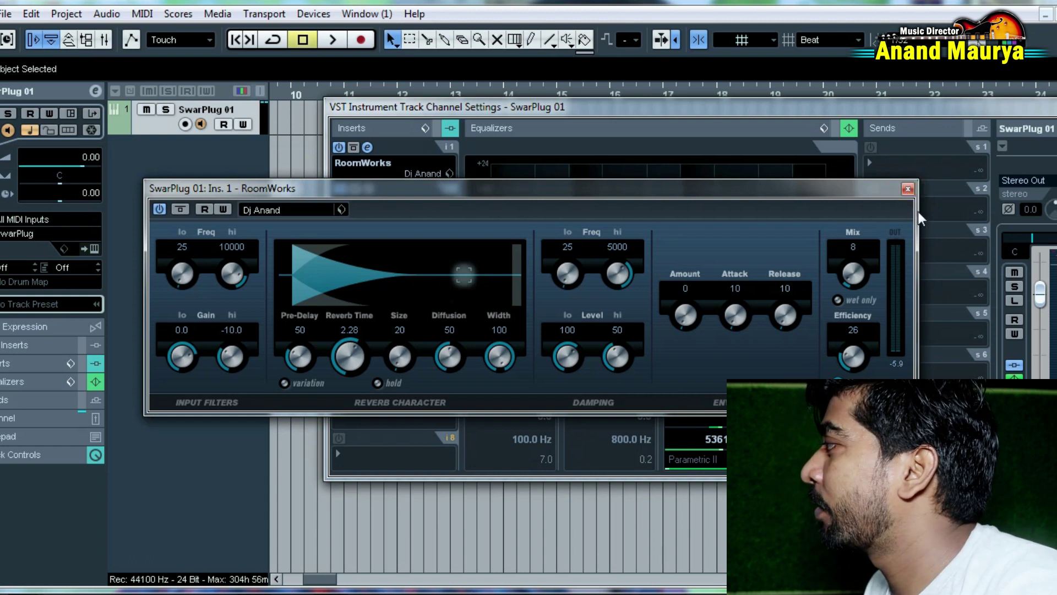
click(907, 189)
click(365, 189)
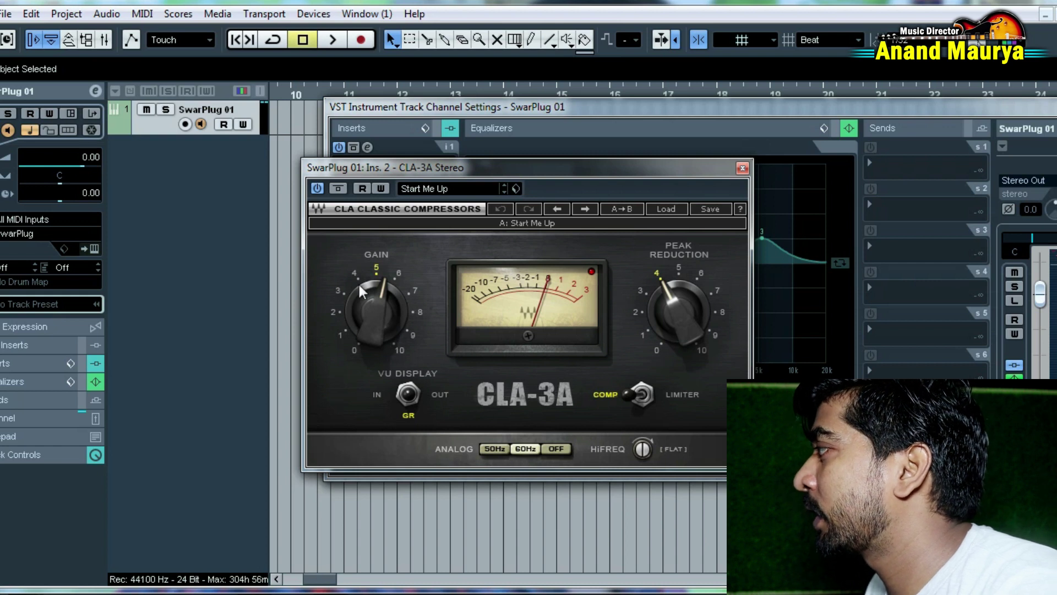
click(742, 168)
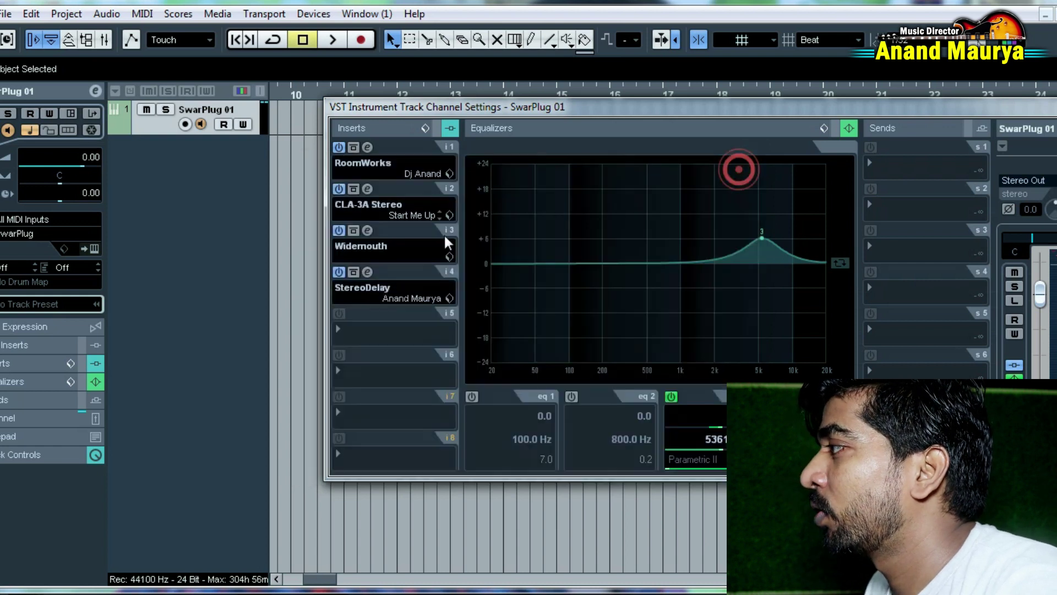
Step: Examine the Widemouth mix and width and the StereoDelay settings for both channels
click(367, 230)
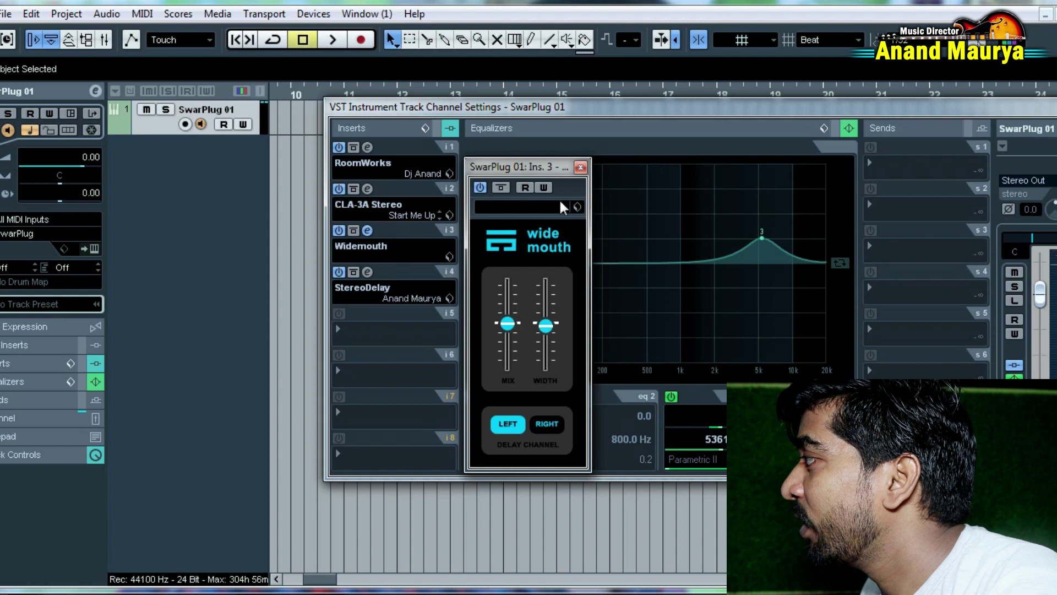
click(577, 164)
click(367, 272)
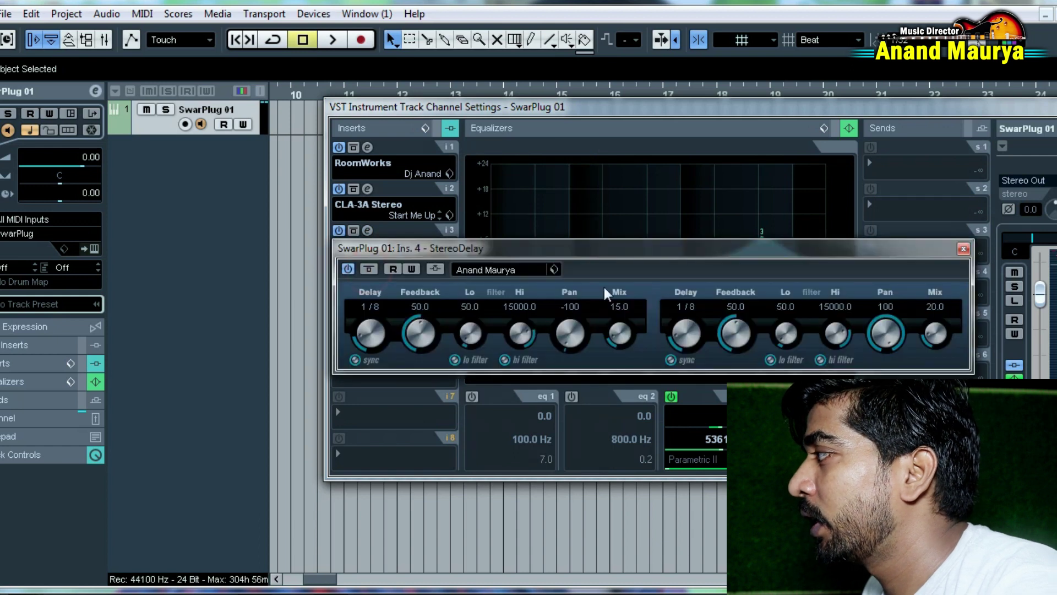
drag(526, 249, 395, 230)
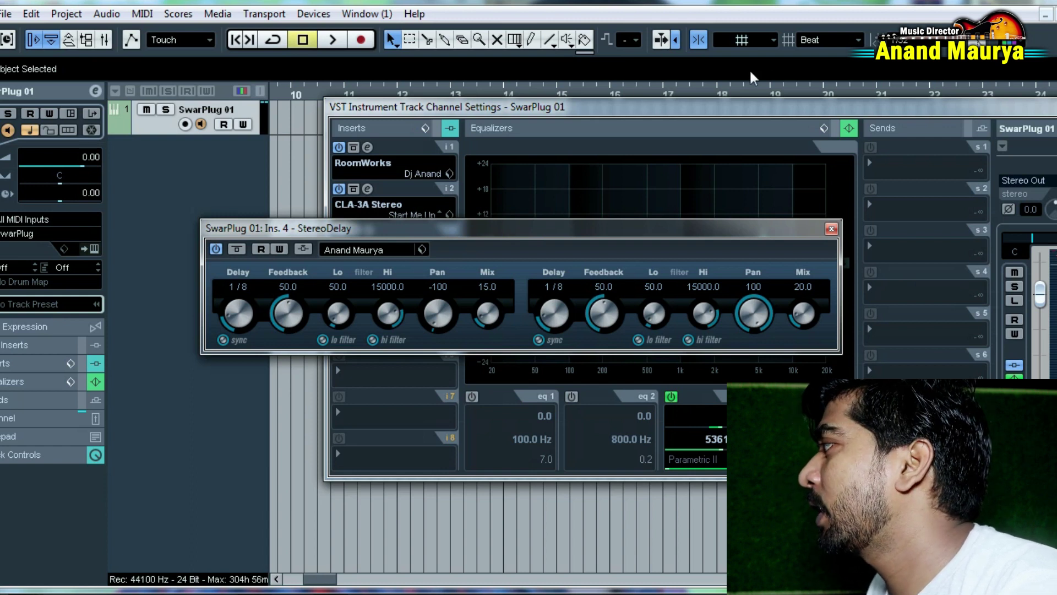
click(832, 227)
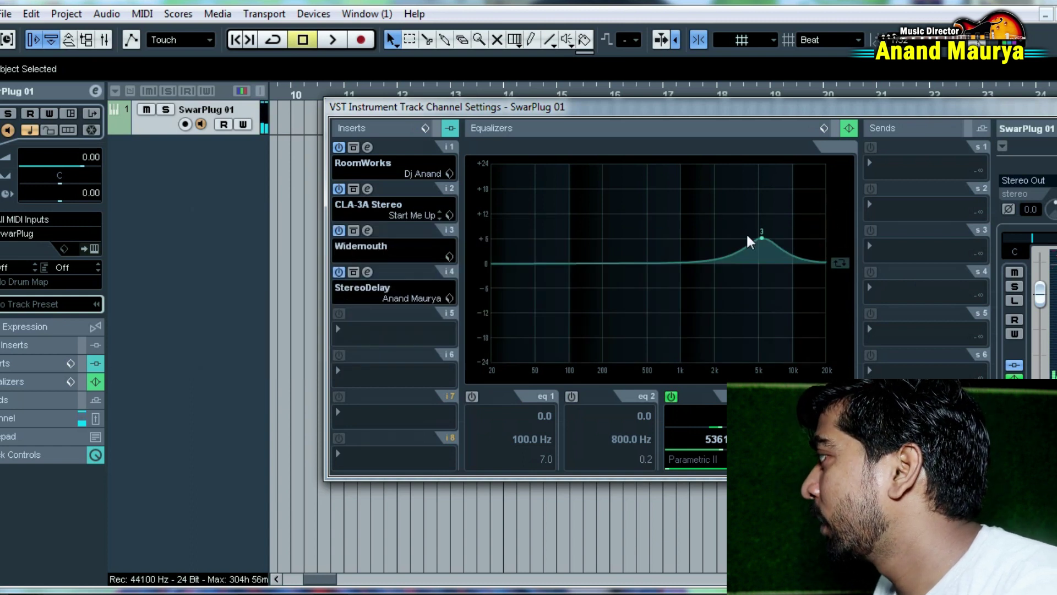
Step: Compare the sound with the equalizer bypassed and active, and close the channel settings
click(834, 128)
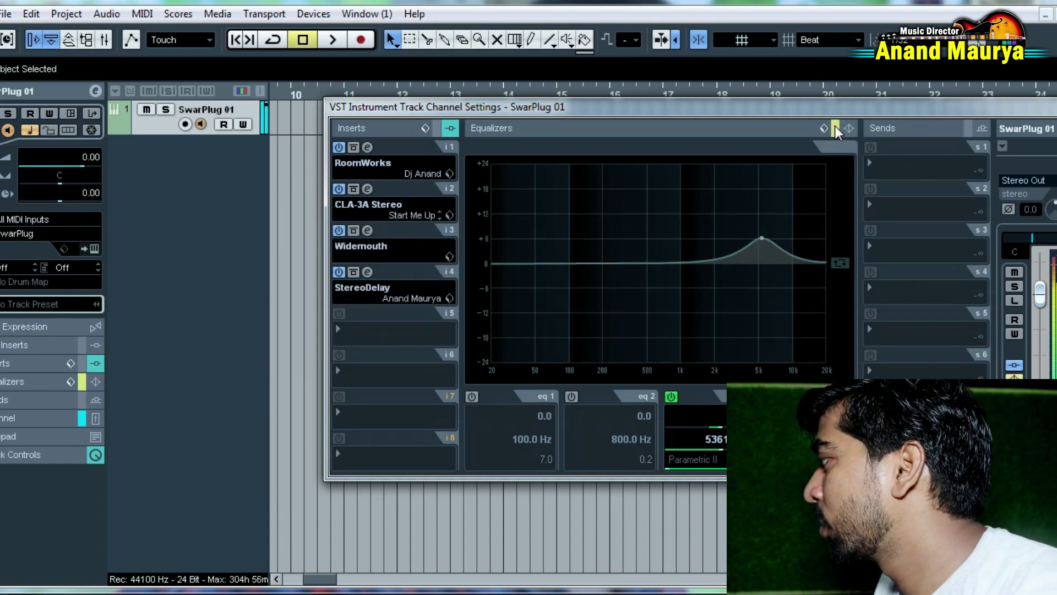
click(835, 128)
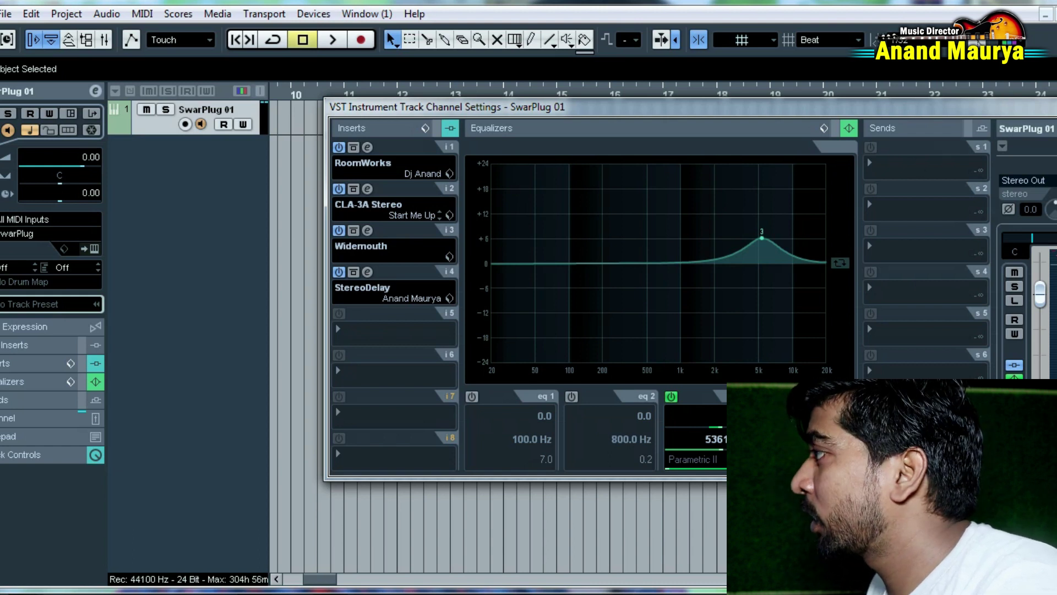
key(Escape)
Step: Record a short MIDI melody on the SwarPlug 01 track from bar 1 to about bar 4
key(h)
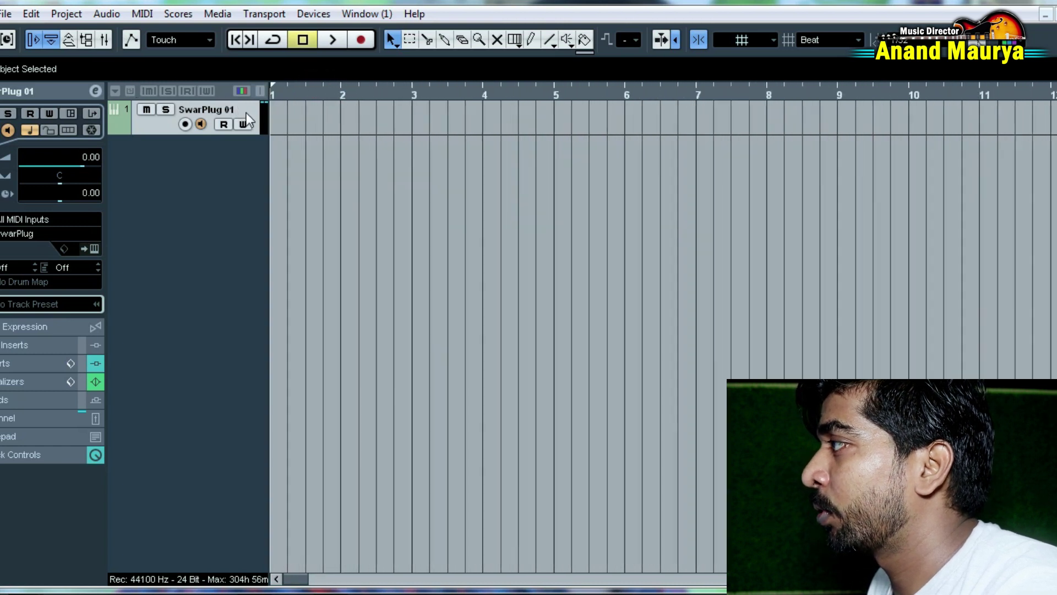
key(h)
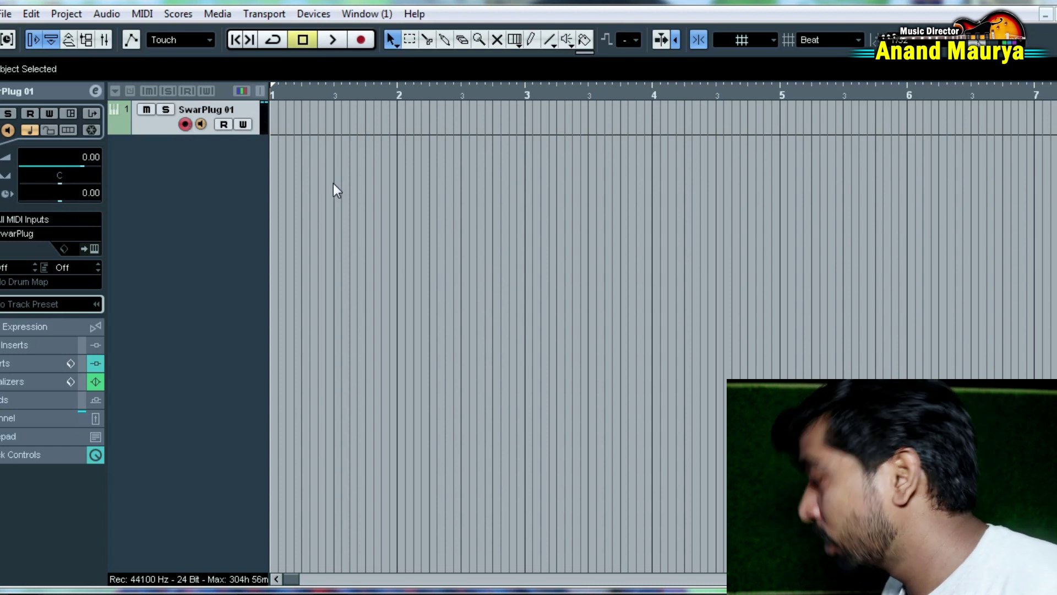
key(KP_Multiply)
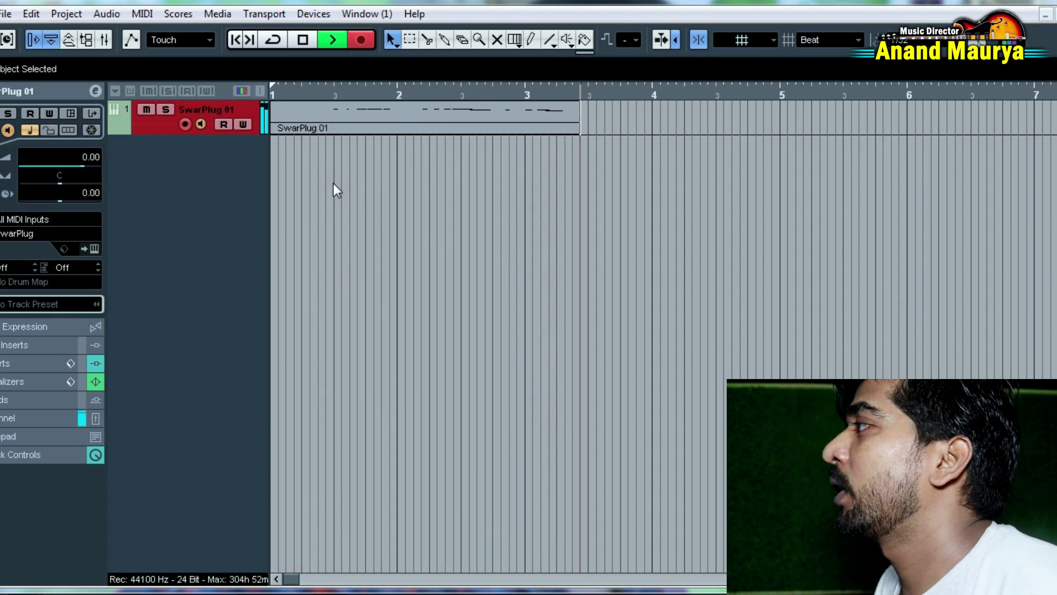
key(space)
Step: Open the recorded SwarPlug 01 part in the Key Editor and review its notes through bar 3
double_click(414, 124)
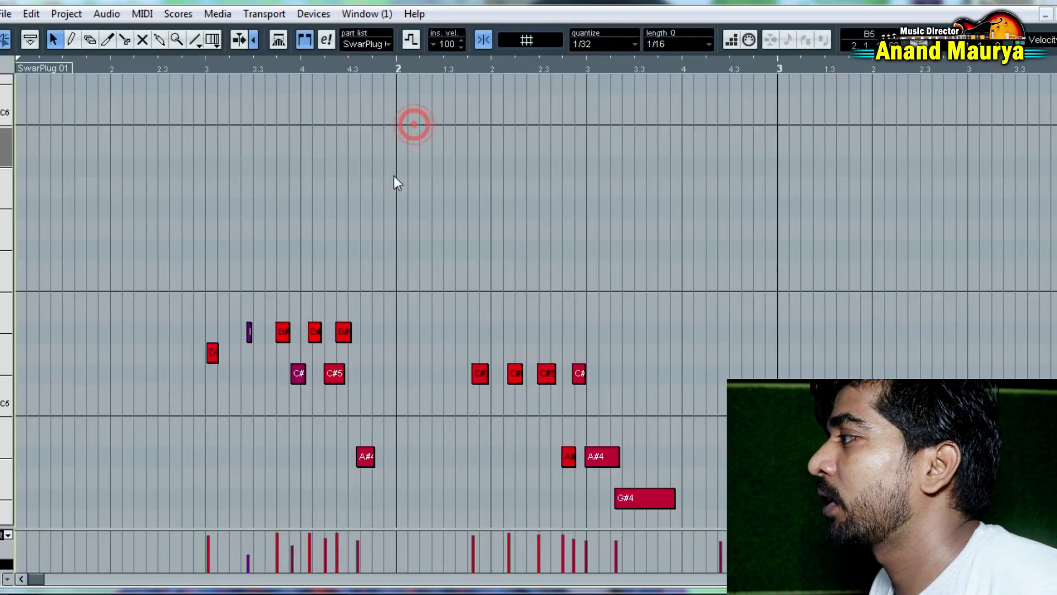
scroll(393, 220, down, 2)
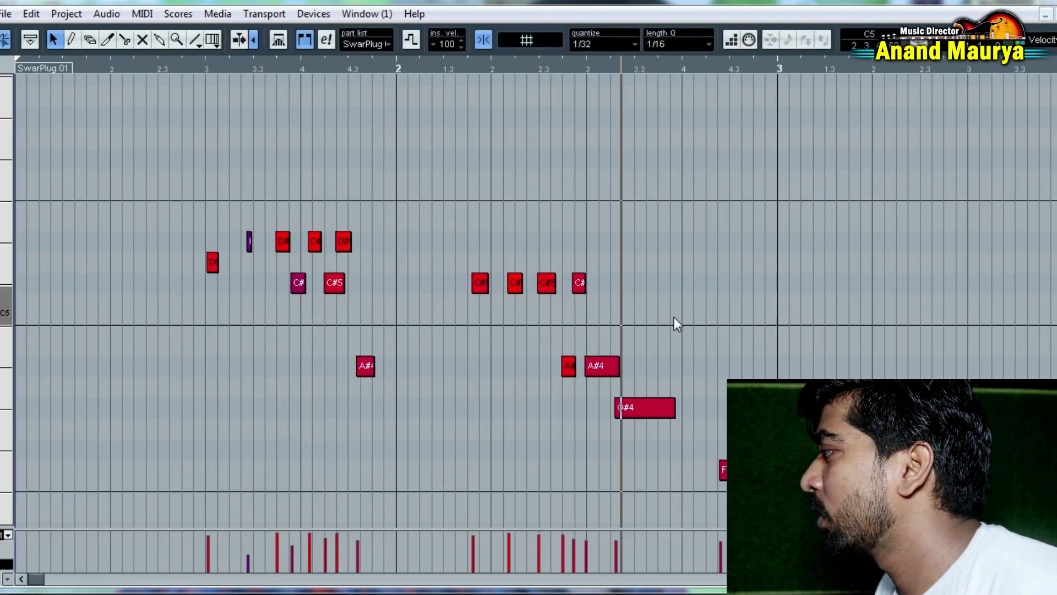
scroll(403, 242, down, 2)
scroll(451, 259, left, 5)
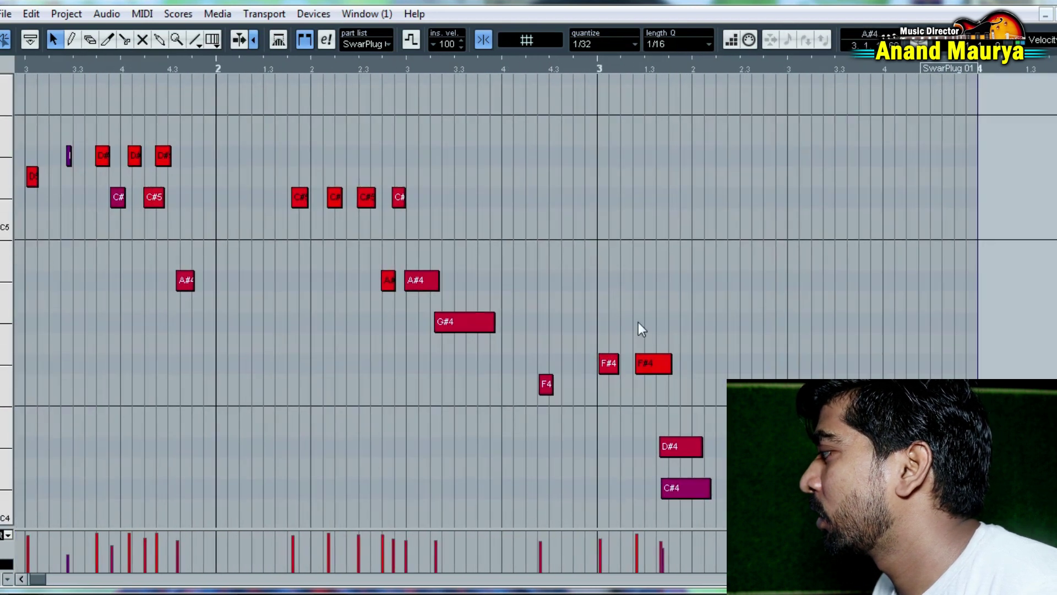
Step: Examine the pitches and velocities of the recorded SwarPlug 01 notes from bar 1 through bar 3
scroll(316, 405, up, 5)
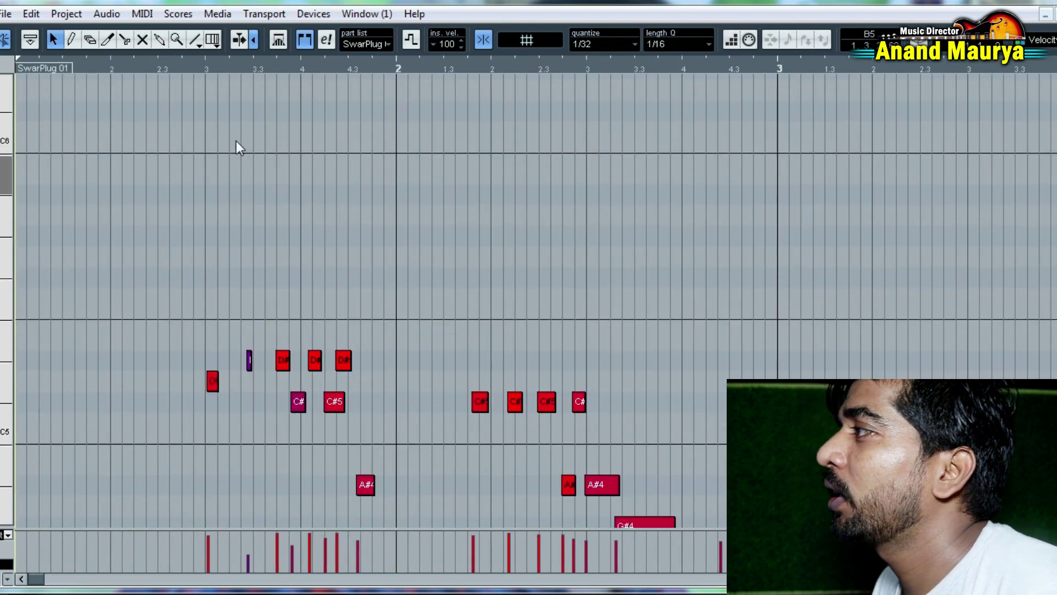
drag(184, 67, 154, 86)
click(283, 212)
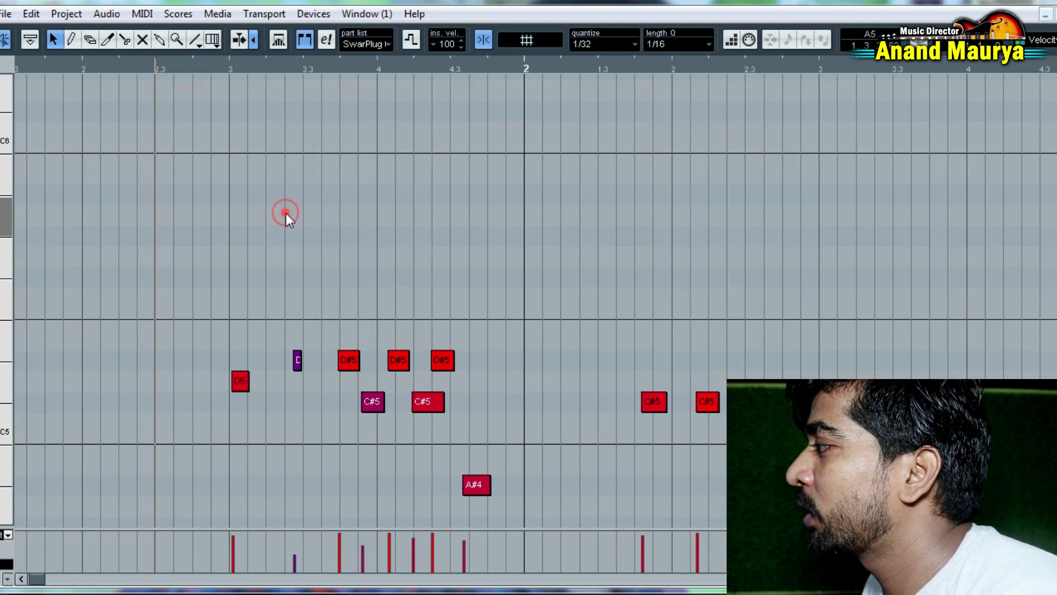
scroll(286, 214, down, 2)
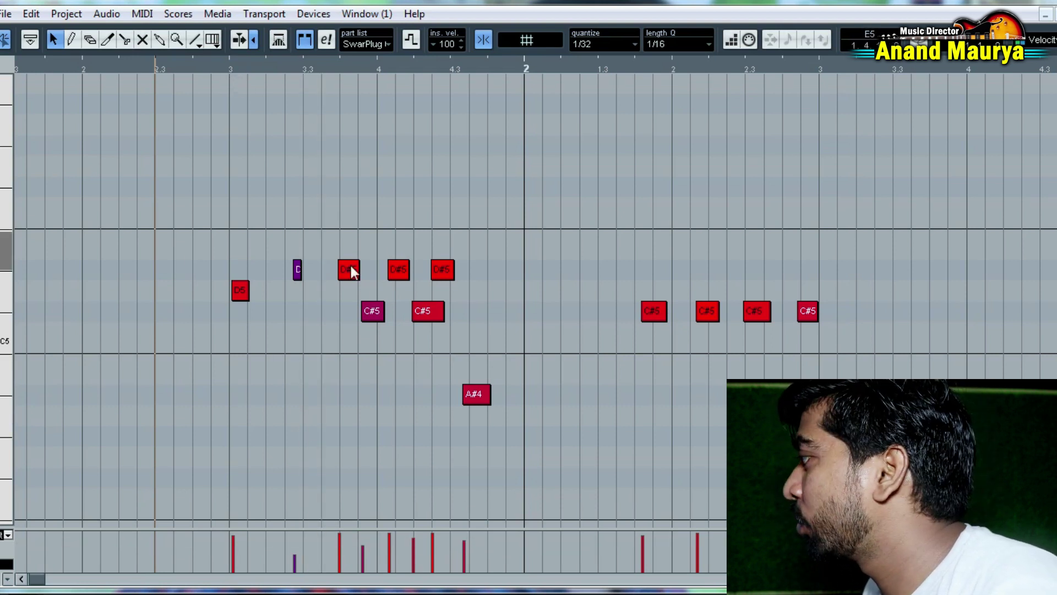
drag(784, 241, 604, 188)
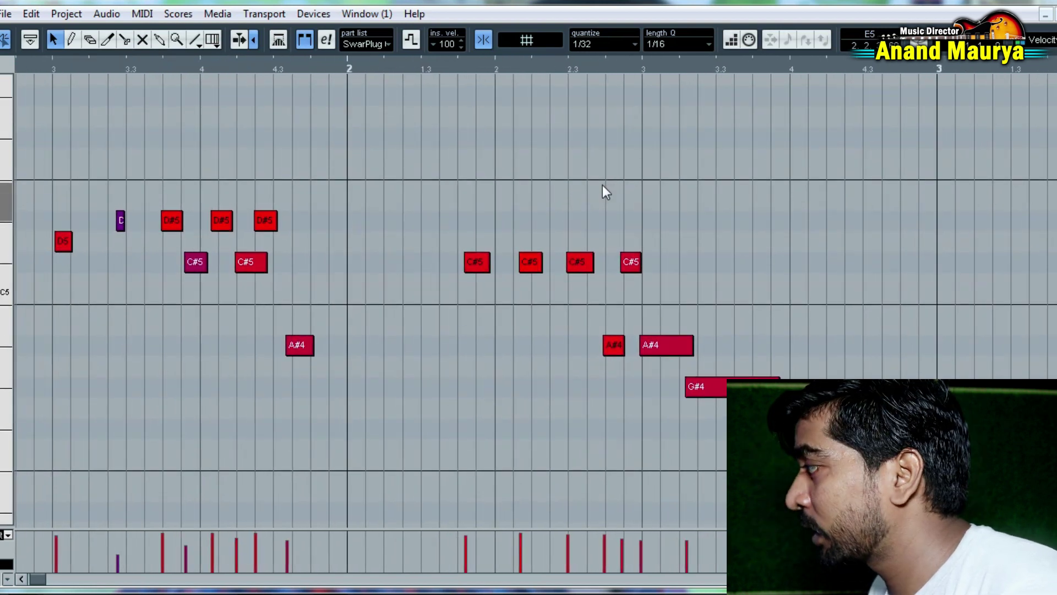
key(g)
key(g)
scroll(550, 247, down, 4)
key(h)
scroll(567, 382, up, 2)
scroll(537, 415, up, 2)
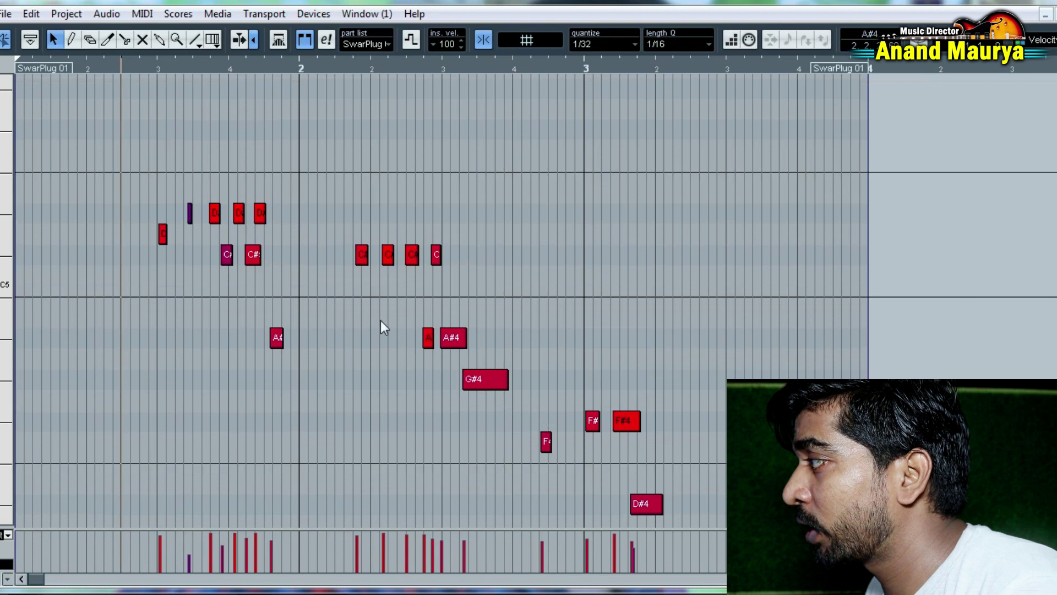
Step: Select all notes in the part and apply the "fixed velocity 100" logical preset from standard set 1
click(359, 255)
click(514, 224)
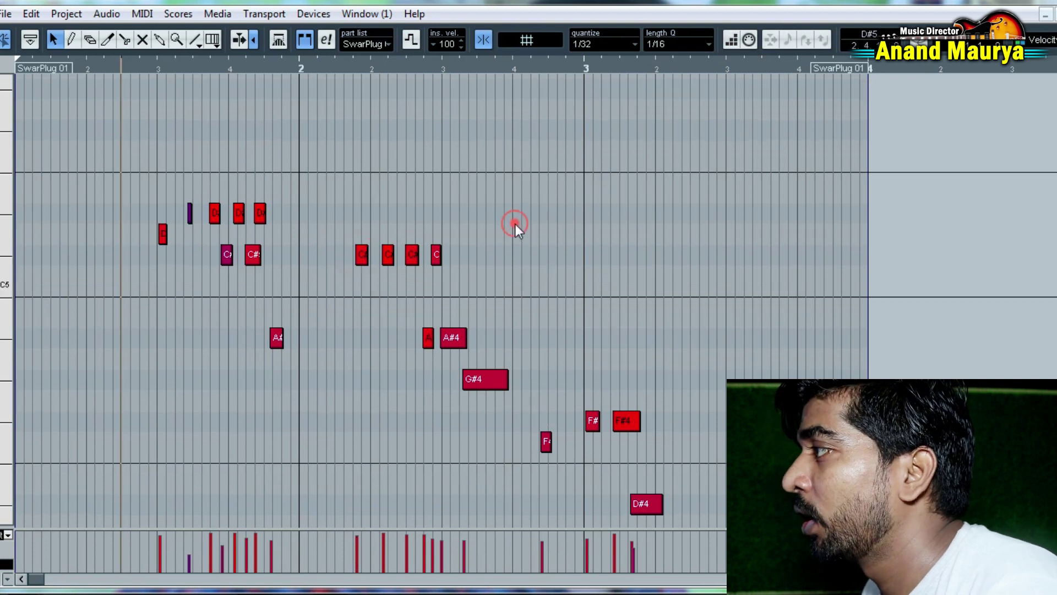
key(ctrl+a)
click(472, 195)
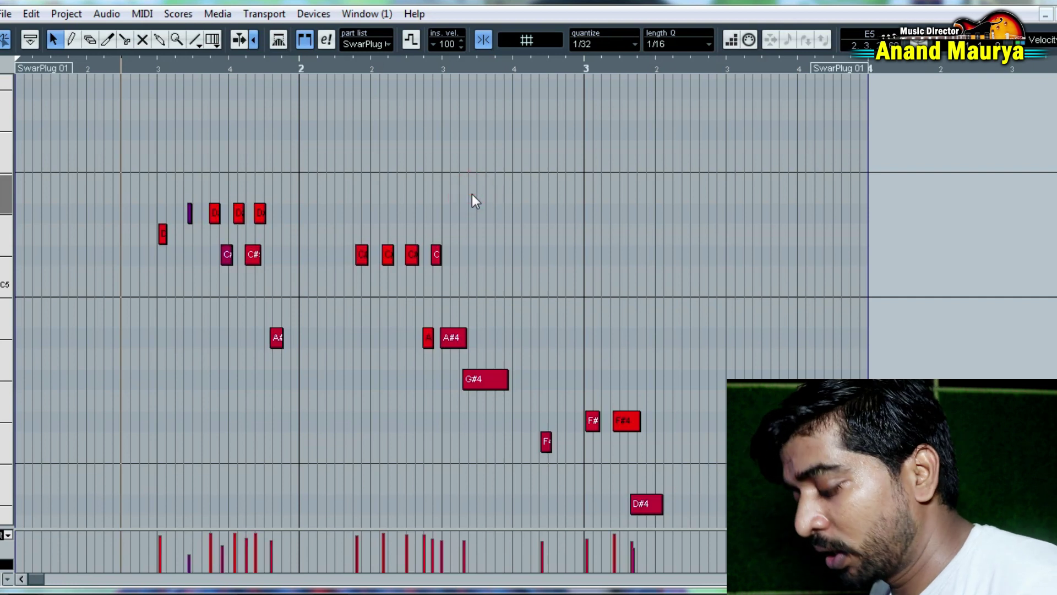
key(ctrl+a)
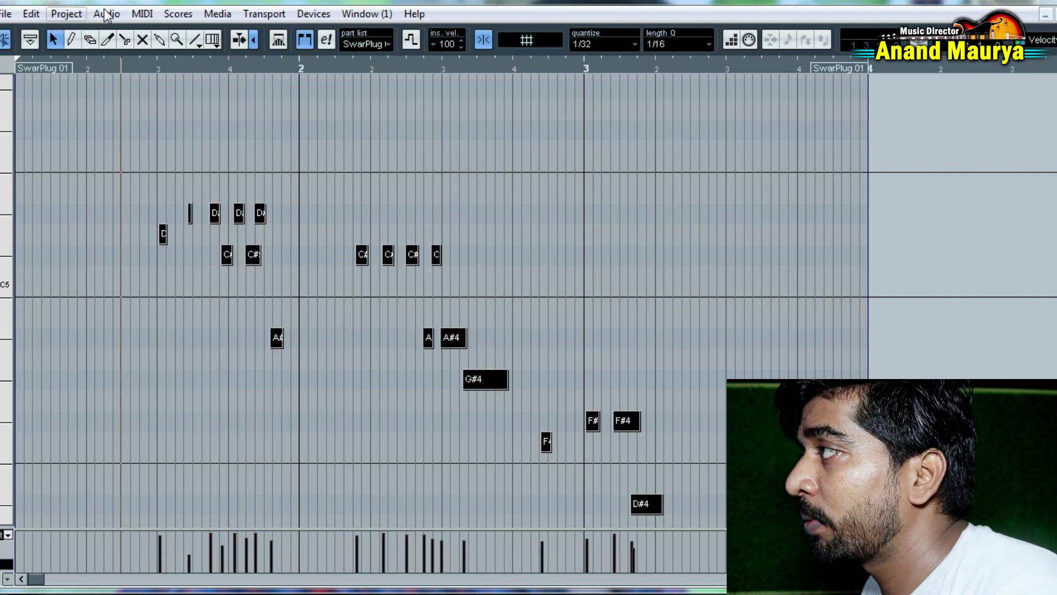
click(144, 14)
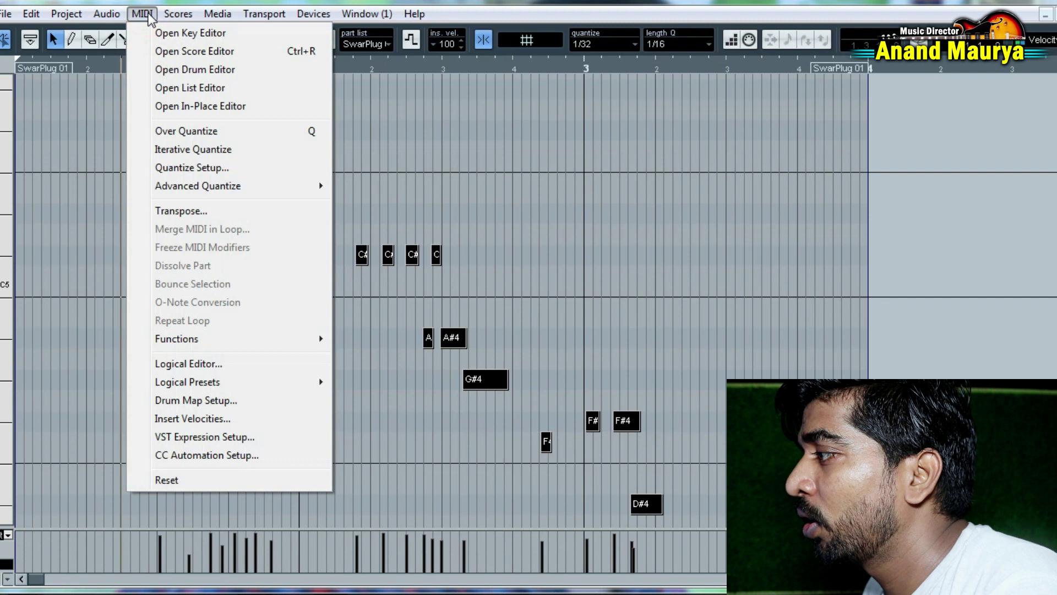
mouse_move(194, 389)
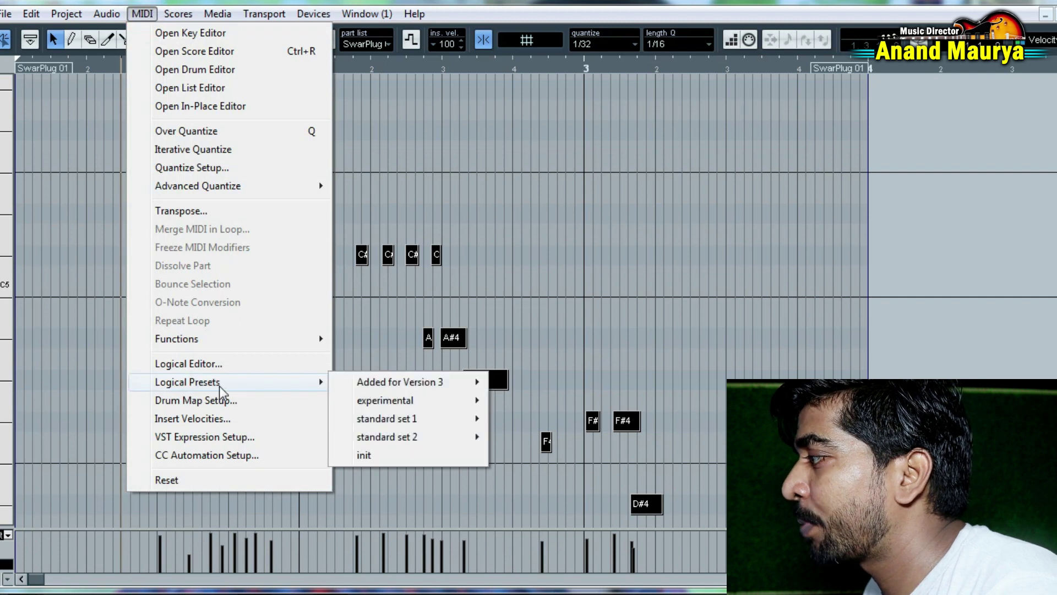
mouse_move(427, 423)
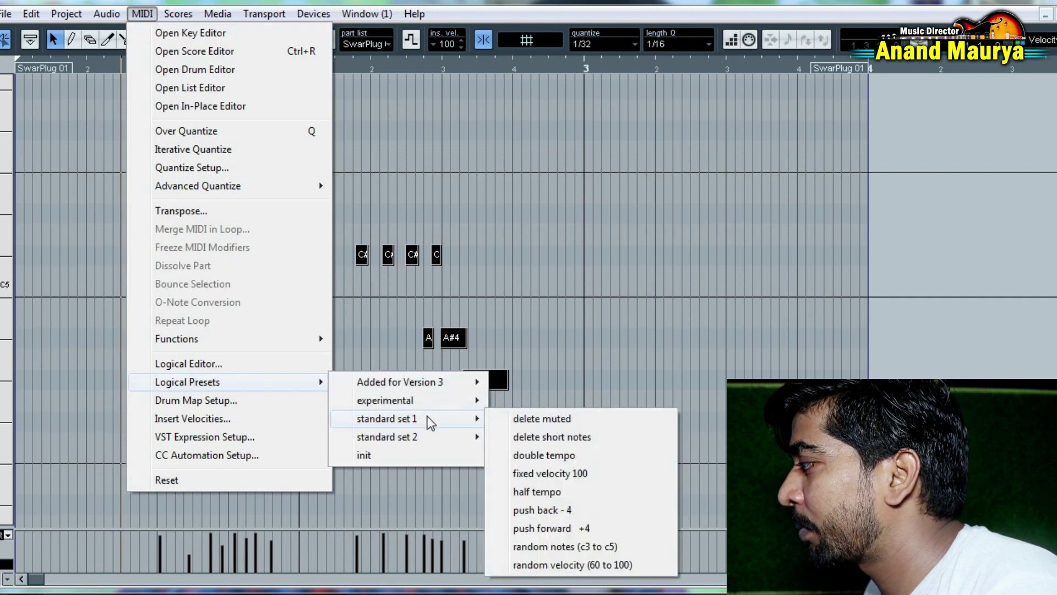
click(572, 478)
click(378, 424)
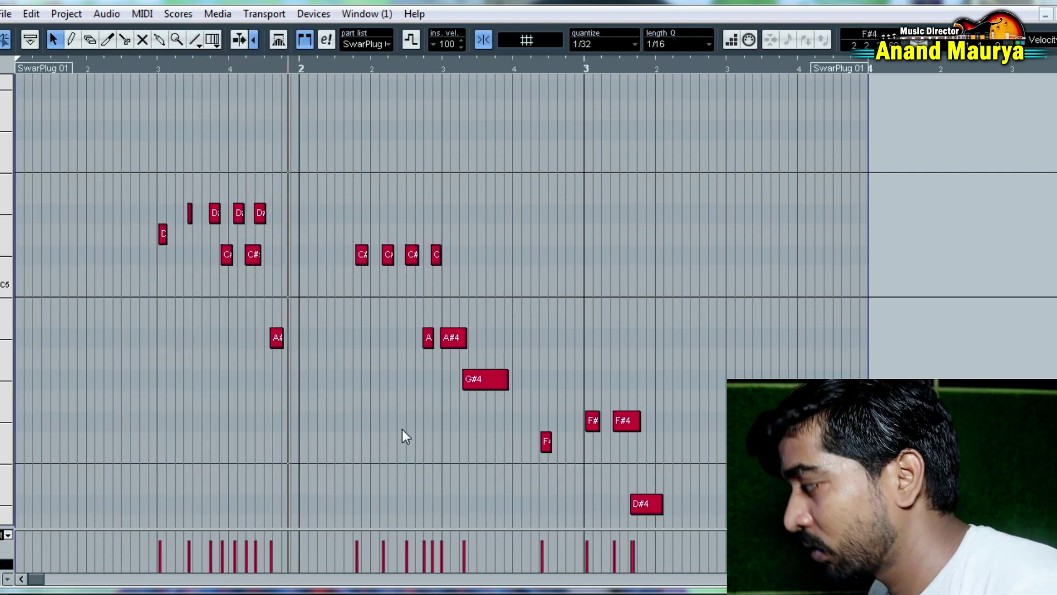
Step: Inspect the fixed note velocities up close and across the whole SwarPlug 01 part
key(h)
key(h)
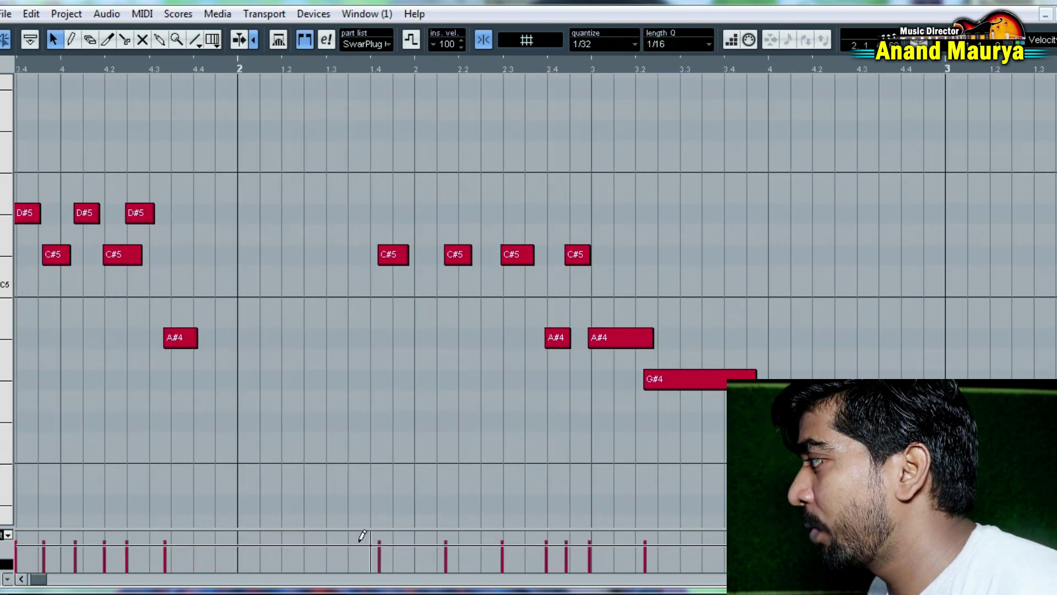
key(g)
key(g)
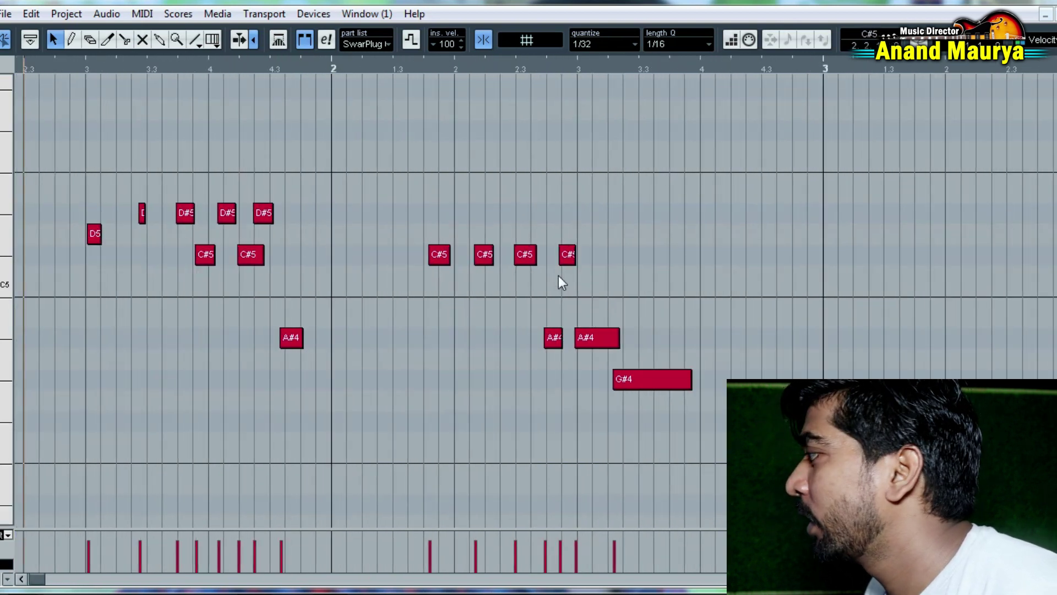
scroll(375, 385, down, 2)
scroll(375, 385, up, 2)
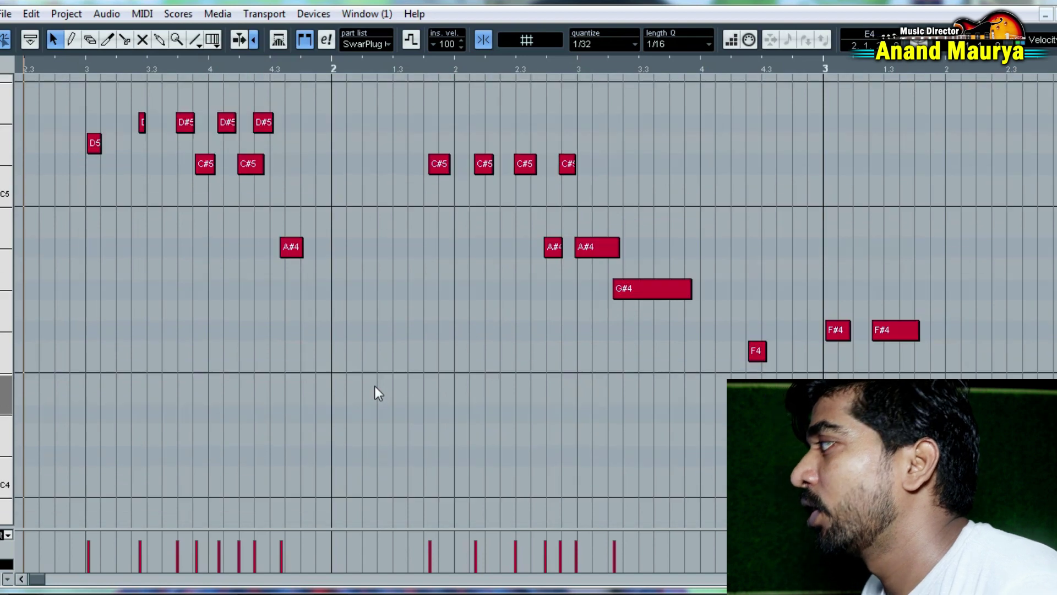
key(g)
key(g)
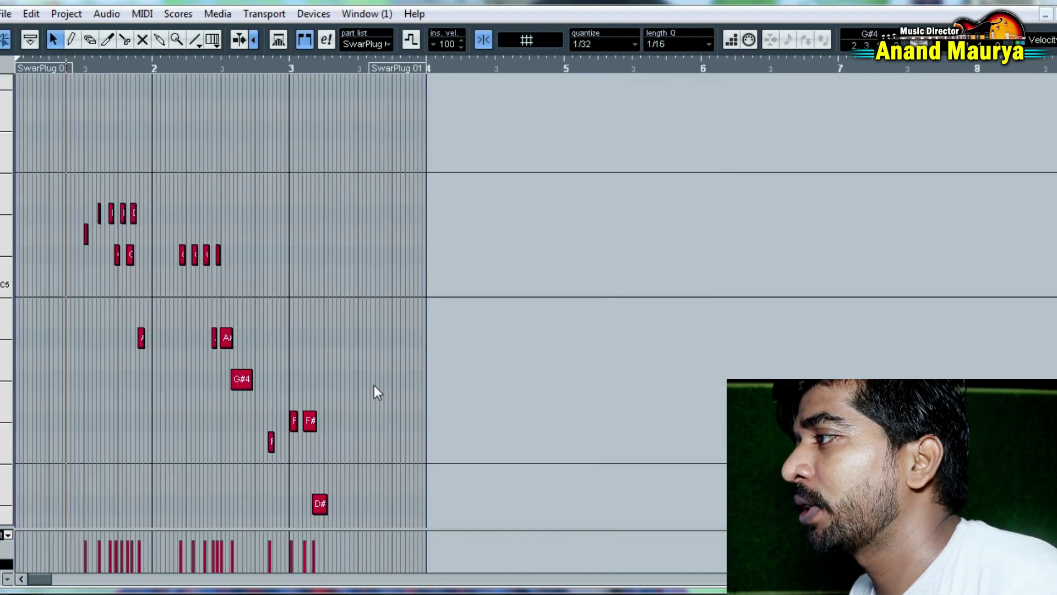